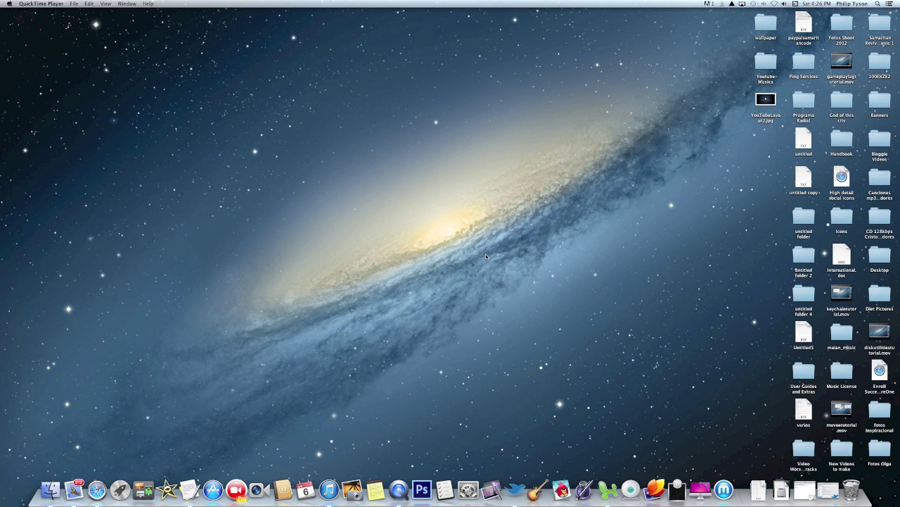
# Empty the 517.8 MB Trash on Macintosh HD with CleanMyMac 2's Trash Cleanup
pyautogui.click(701, 485)
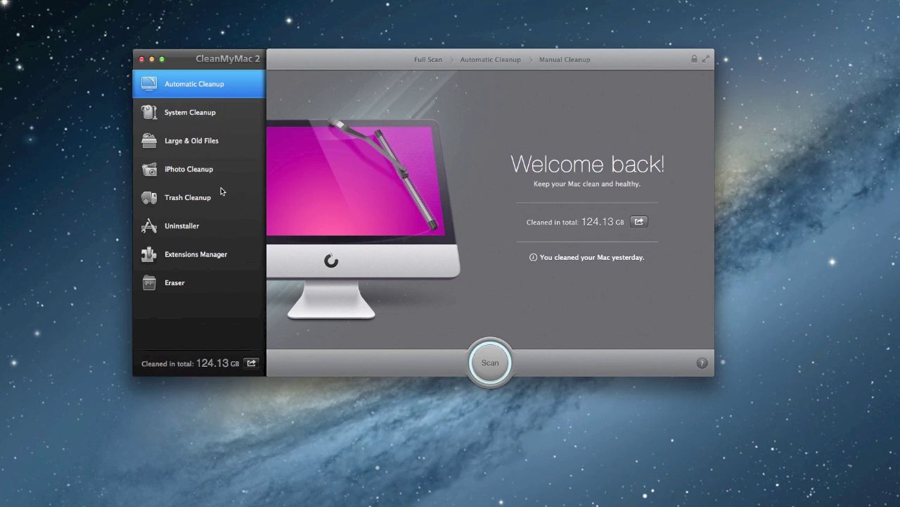
pyautogui.click(199, 203)
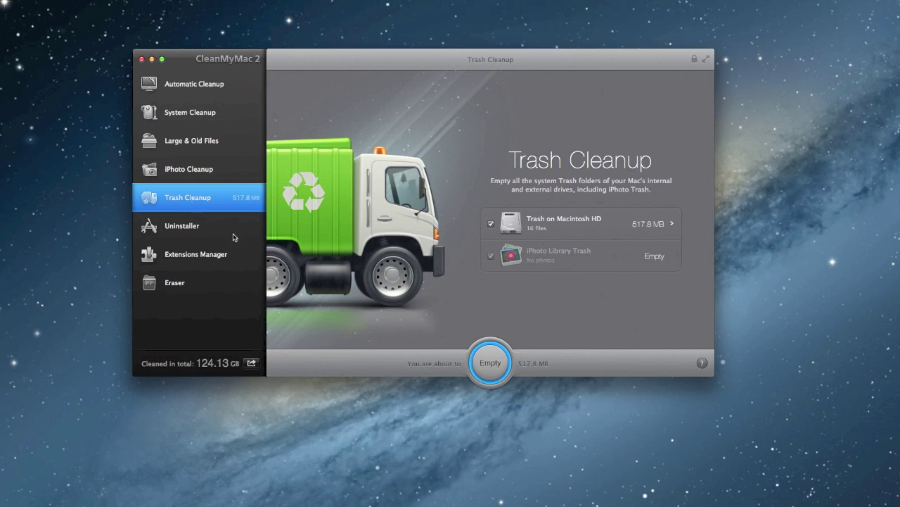
pyautogui.click(489, 362)
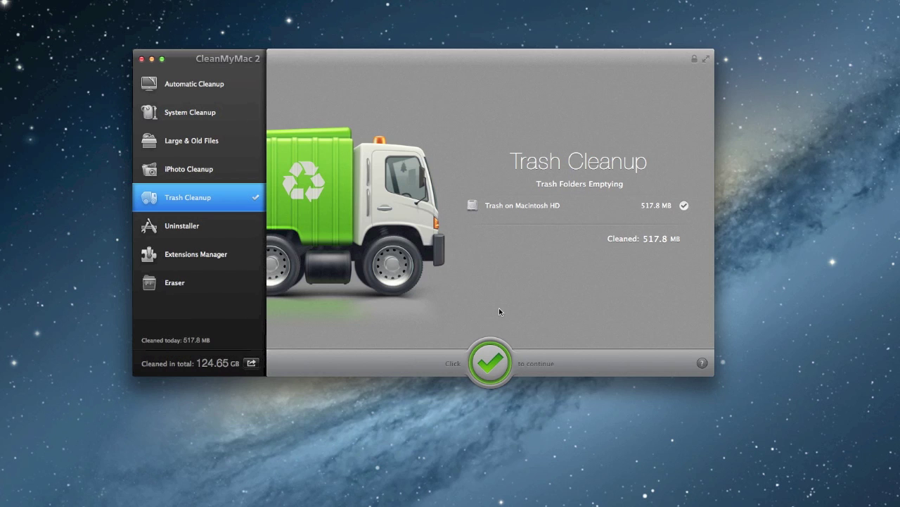
pyautogui.click(492, 365)
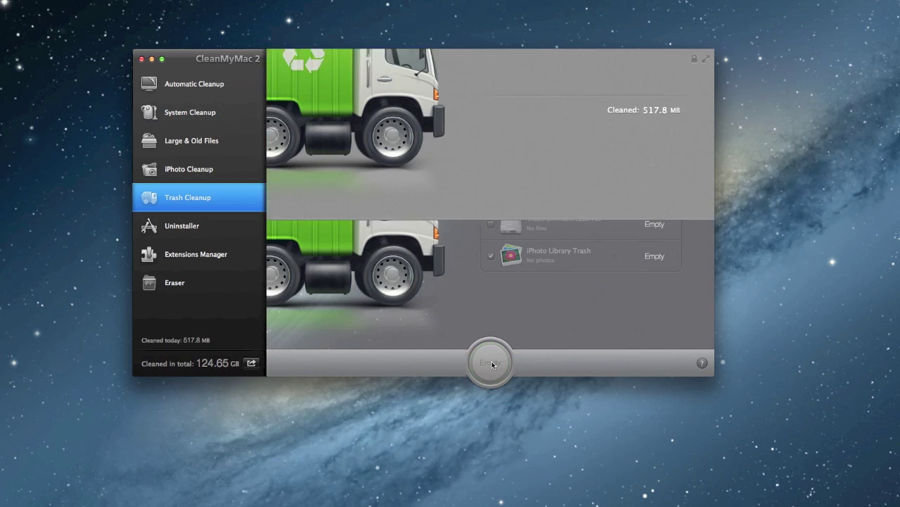
# Browse the Automatic Cleanup, System Cleanup, Large & Old Files and iPhoto Cleanup sections
pyautogui.click(230, 88)
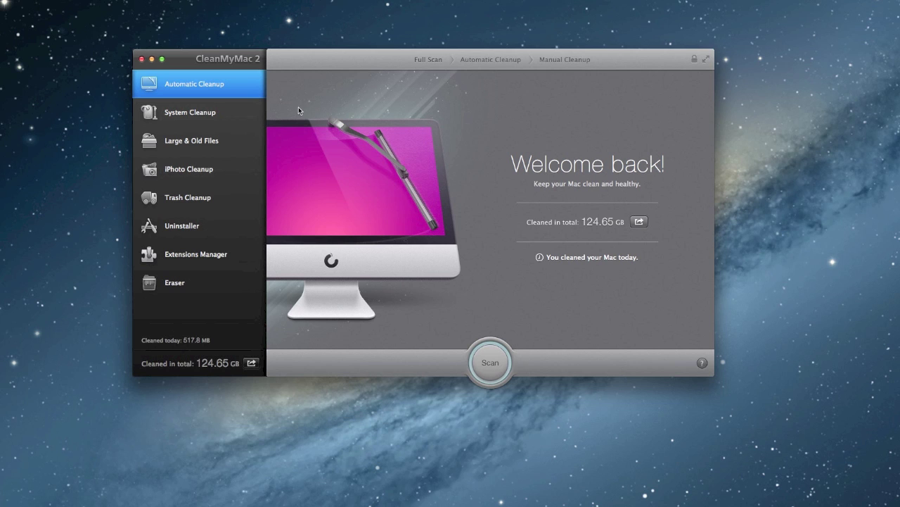
pyautogui.click(207, 114)
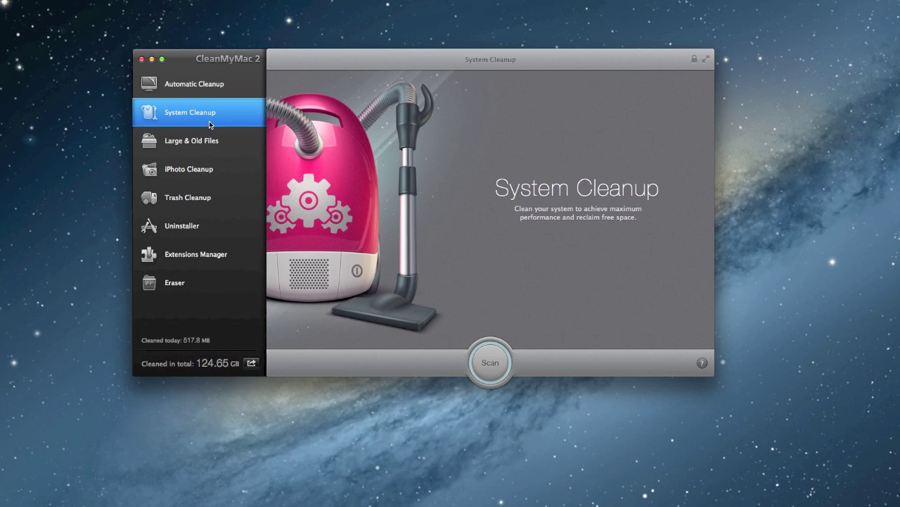
pyautogui.click(208, 142)
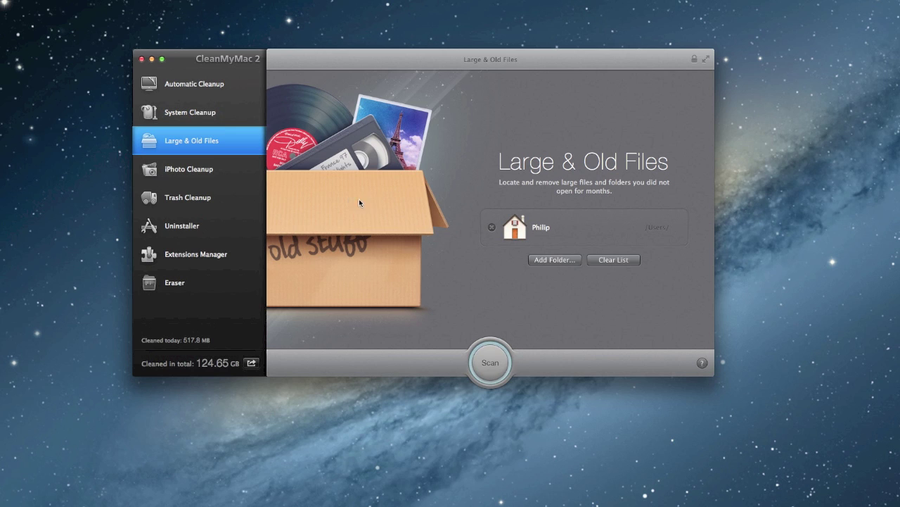
pyautogui.click(207, 170)
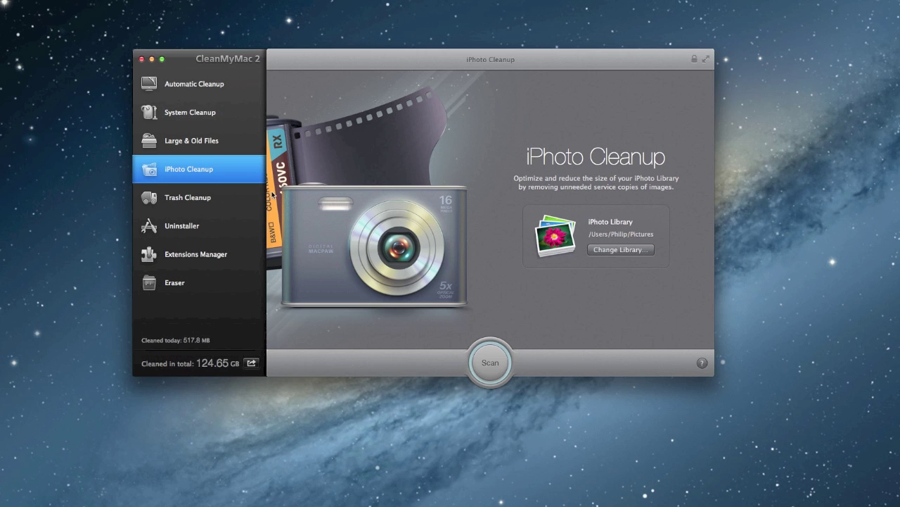
# In the Uninstaller's 121-app list, select DaisyDisk under Within a Week to show its files
pyautogui.click(205, 226)
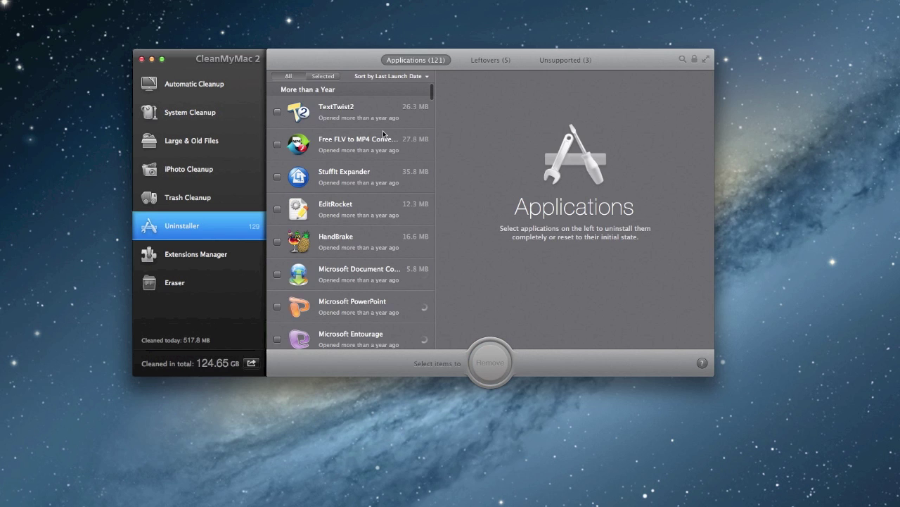
pyautogui.scroll(-3, 384, 133)
pyautogui.scroll(-2, 380, 138)
pyautogui.scroll(-3, 377, 142)
pyautogui.scroll(-4, 377, 141)
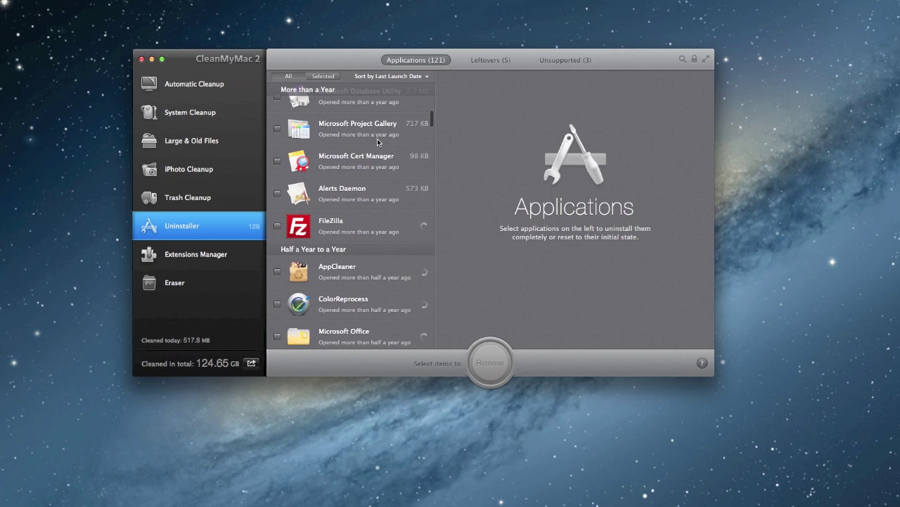
pyautogui.scroll(-2, 378, 141)
pyautogui.scroll(-1, 377, 140)
pyautogui.scroll(-1, 377, 140)
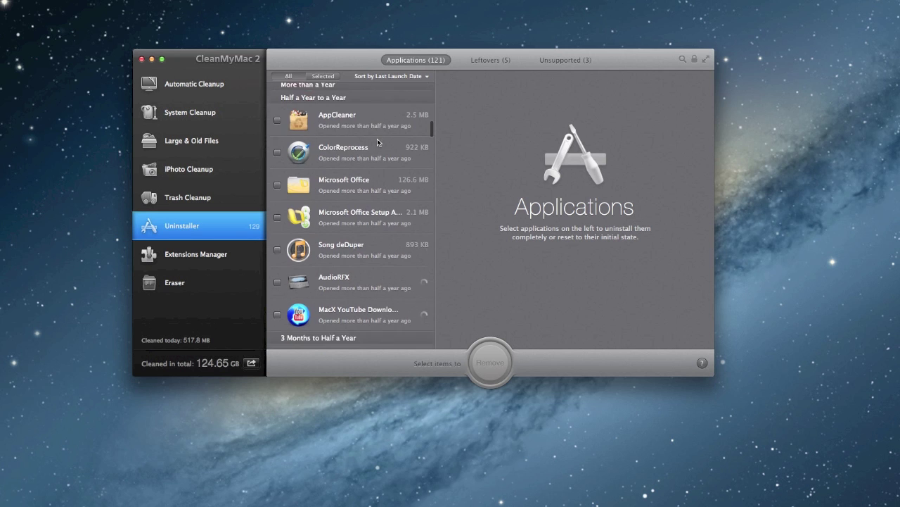
pyautogui.scroll(-2, 378, 142)
pyautogui.scroll(-1, 377, 143)
pyautogui.scroll(-1, 377, 142)
pyautogui.scroll(-2, 377, 142)
pyautogui.scroll(-2, 377, 142)
pyautogui.scroll(-2, 377, 142)
pyautogui.scroll(-2, 377, 142)
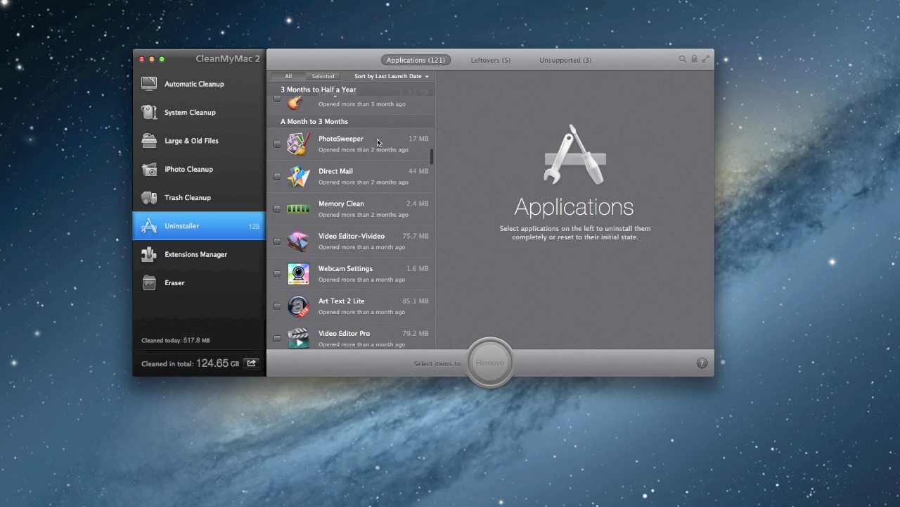
pyautogui.scroll(-3, 377, 143)
pyautogui.scroll(-5, 377, 142)
pyautogui.click(346, 226)
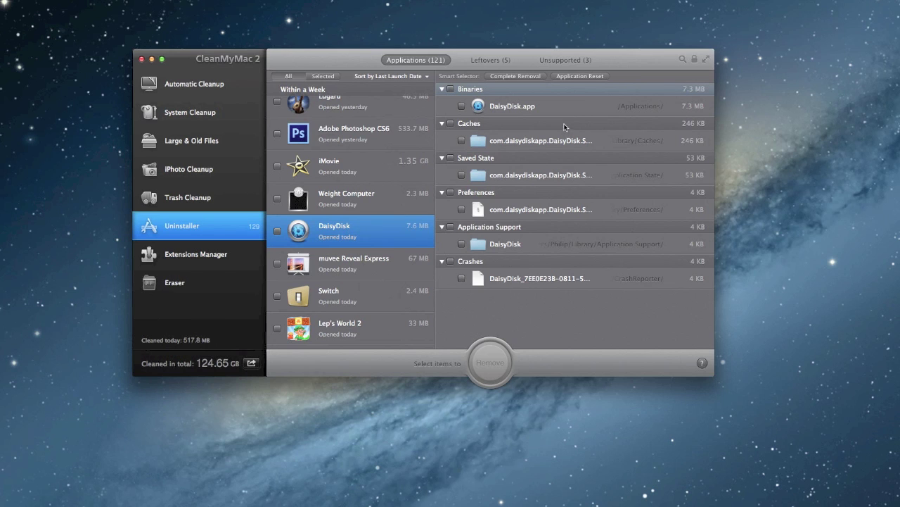
# Mark DaisyDisk's Binaries, Caches, Saved State, Preferences, Application Support and Crashes files for removal
pyautogui.click(511, 109)
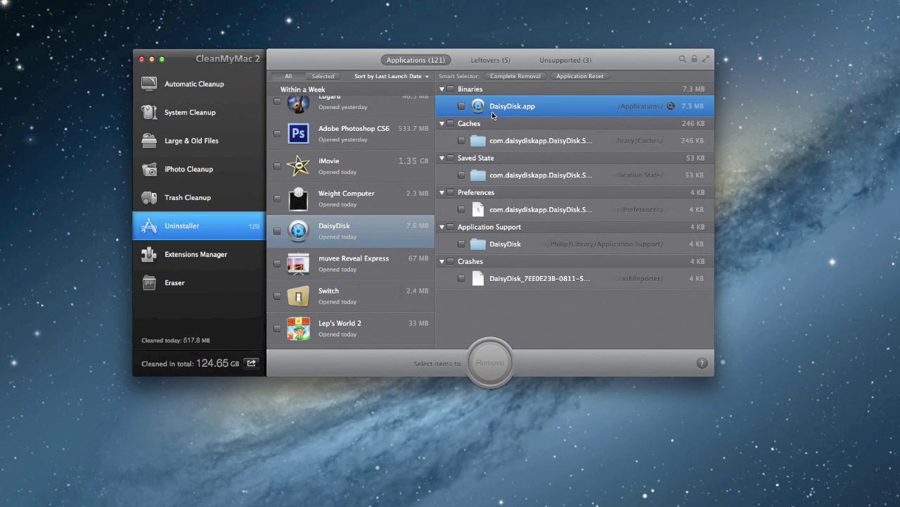
pyautogui.click(451, 89)
pyautogui.click(450, 123)
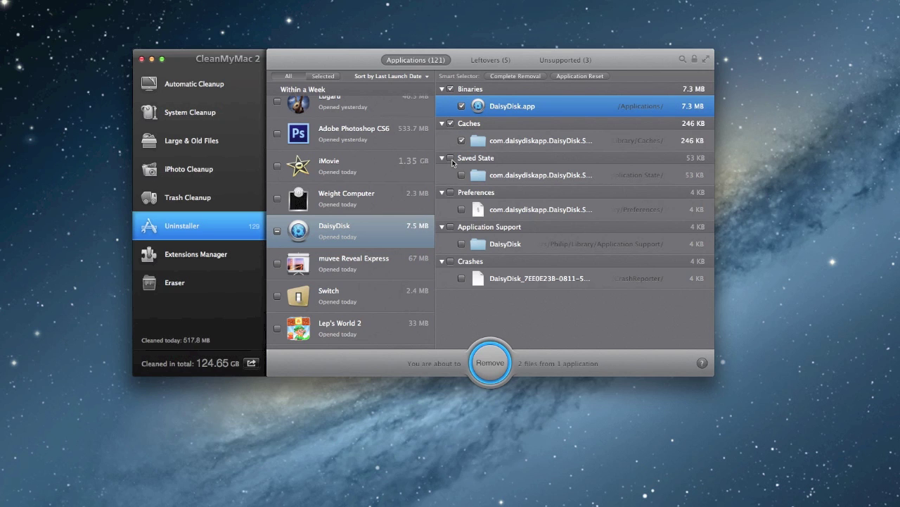
pyautogui.click(450, 158)
pyautogui.click(450, 192)
pyautogui.click(450, 226)
pyautogui.click(450, 261)
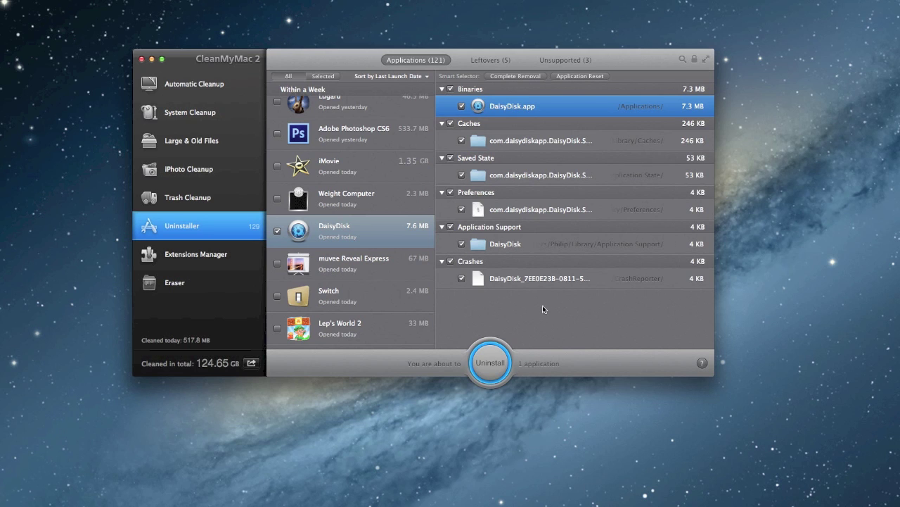
# Uninstall DaisyDisk and its marked files, freeing 7.6 MB
pyautogui.click(489, 359)
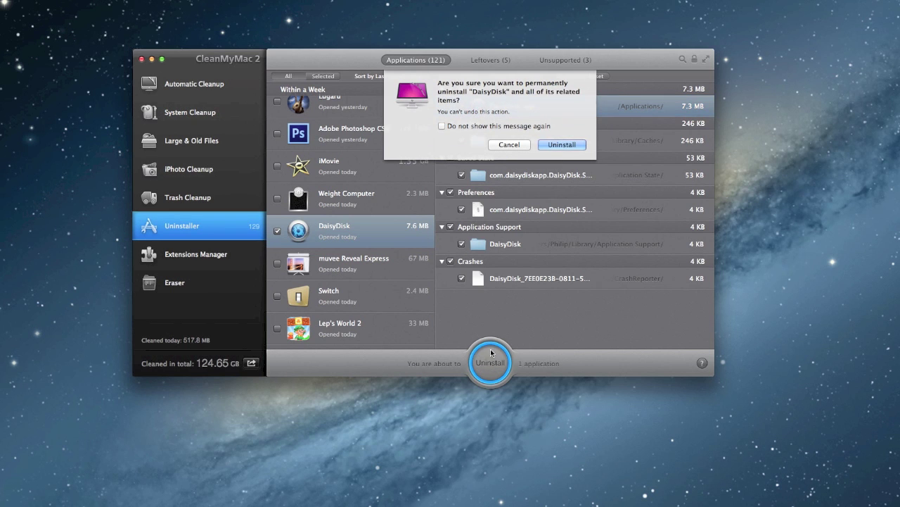
pyautogui.click(558, 144)
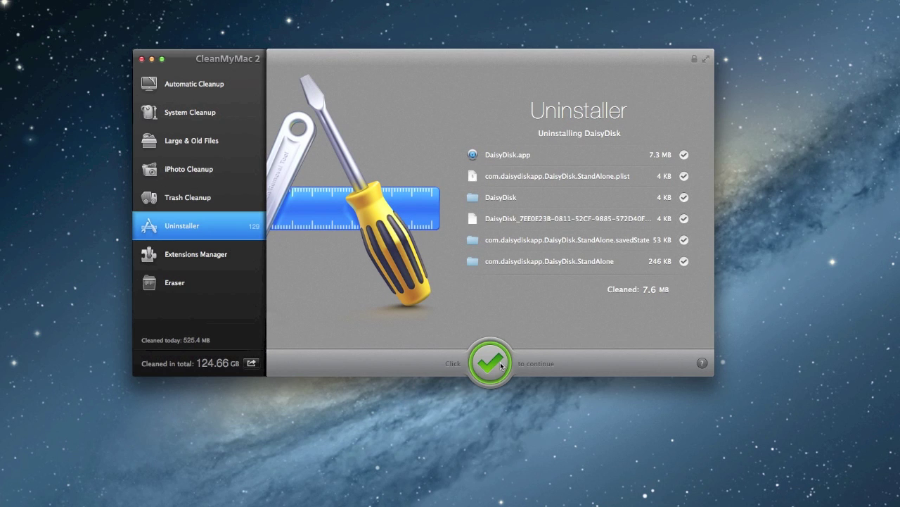
pyautogui.click(502, 365)
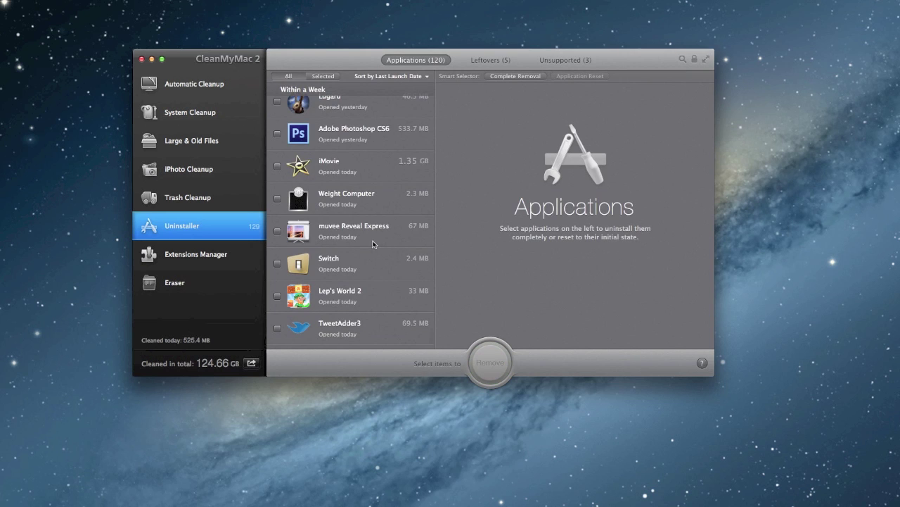
# Return to the Automatic Cleanup overview showing 124.66 GB total cleaned
pyautogui.scroll(-2, 373, 241)
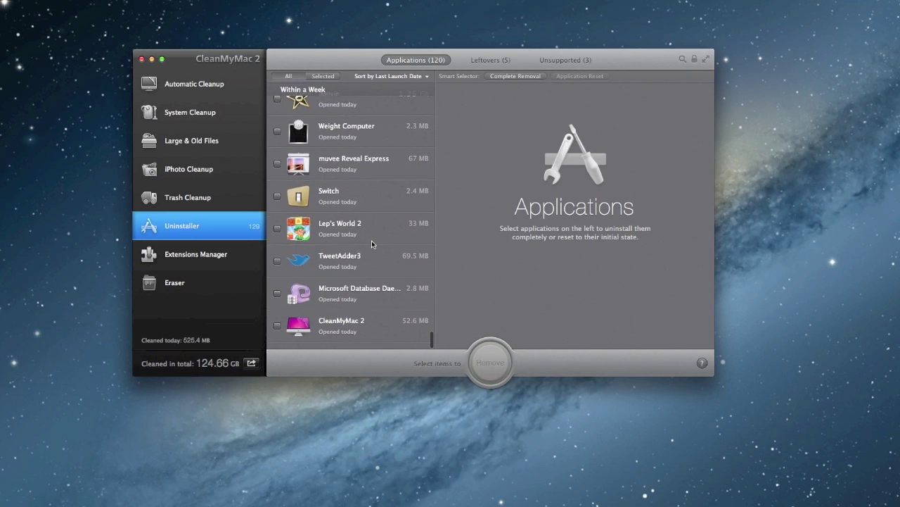
pyautogui.scroll(5, 372, 244)
pyautogui.scroll(5, 373, 243)
pyautogui.scroll(5, 372, 244)
pyautogui.scroll(5, 372, 243)
pyautogui.scroll(5, 372, 243)
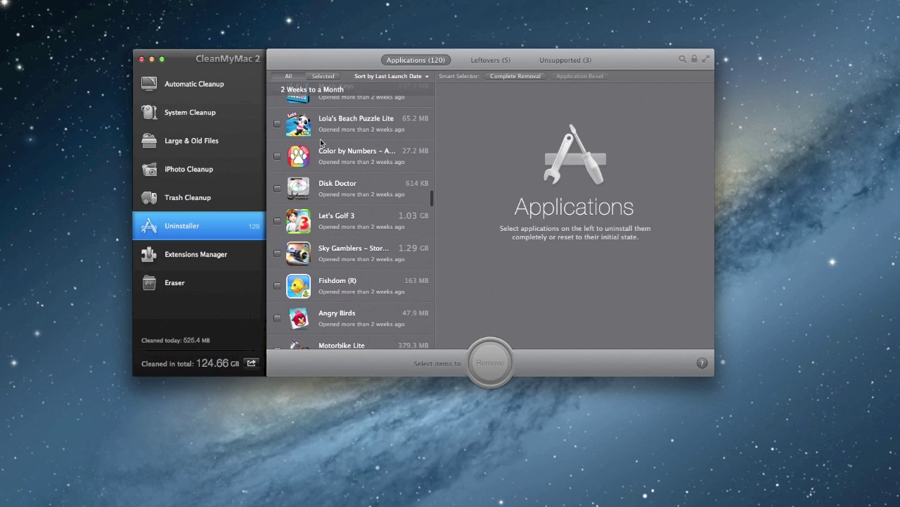
pyautogui.click(202, 90)
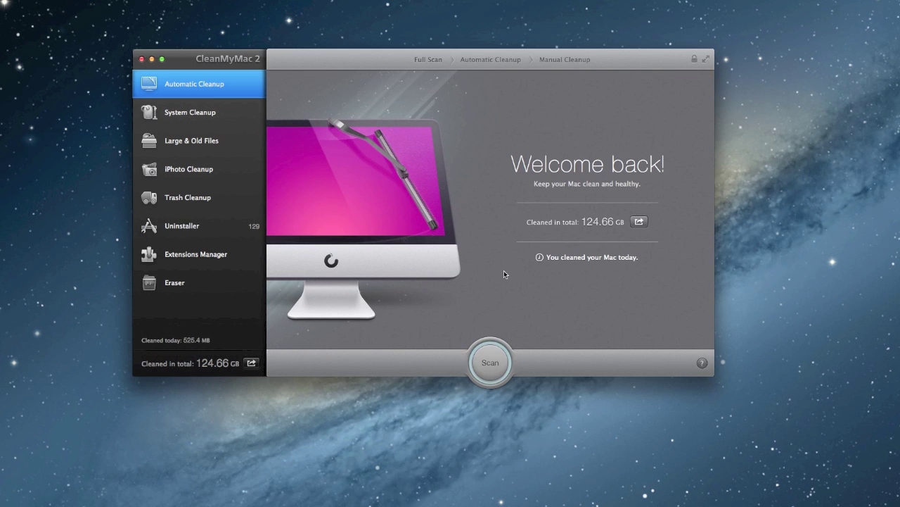